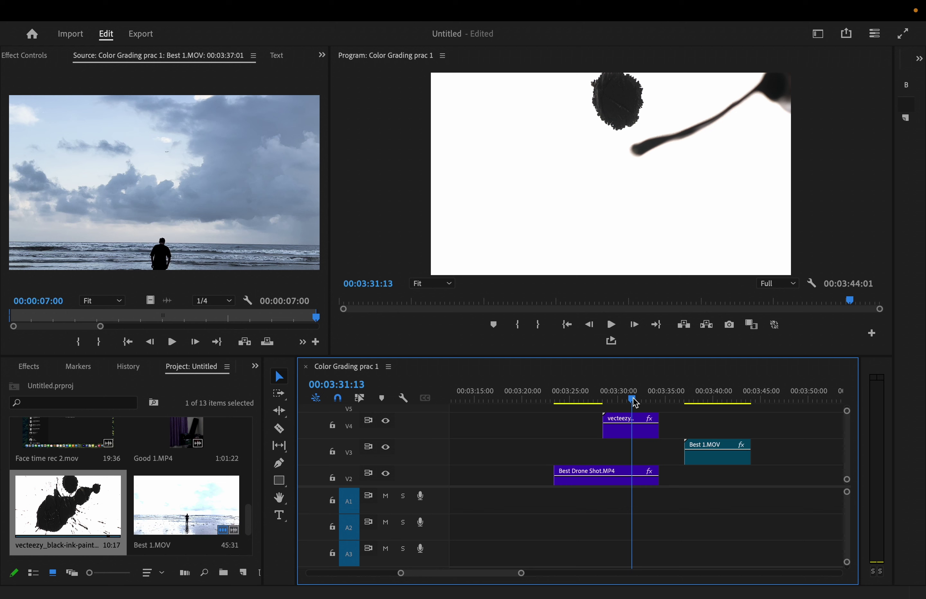
Scrub through the ink splash and Best Drone Shot.MP4 clips and identify the Best 1.MOV clip on V3
{"action": "mouse_move", "coordinate": [636, 403]}
{"action": "left_mouse_down"}
{"action": "mouse_move", "coordinate": [603, 405]}
{"action": "mouse_move", "coordinate": [624, 406]}
{"action": "left_mouse_up"}
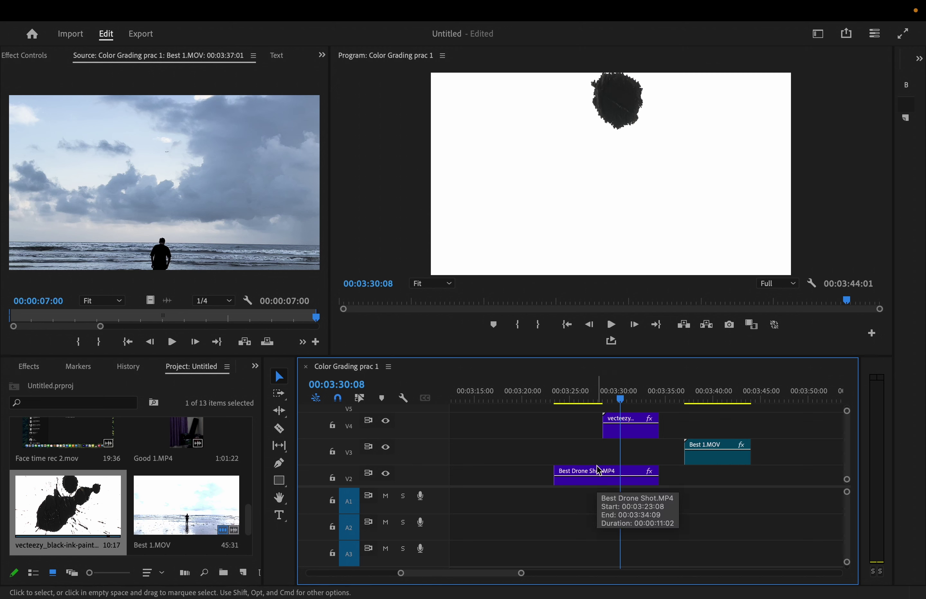
{"action": "left_click", "coordinate": [579, 487]}
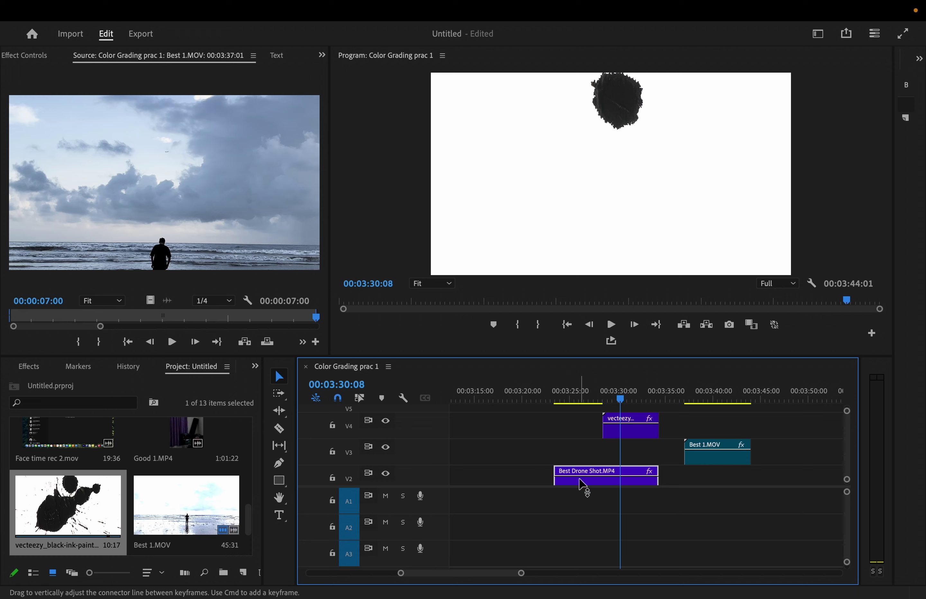
{"action": "left_click_drag", "start_coordinate": [621, 401], "coordinate": [588, 416]}
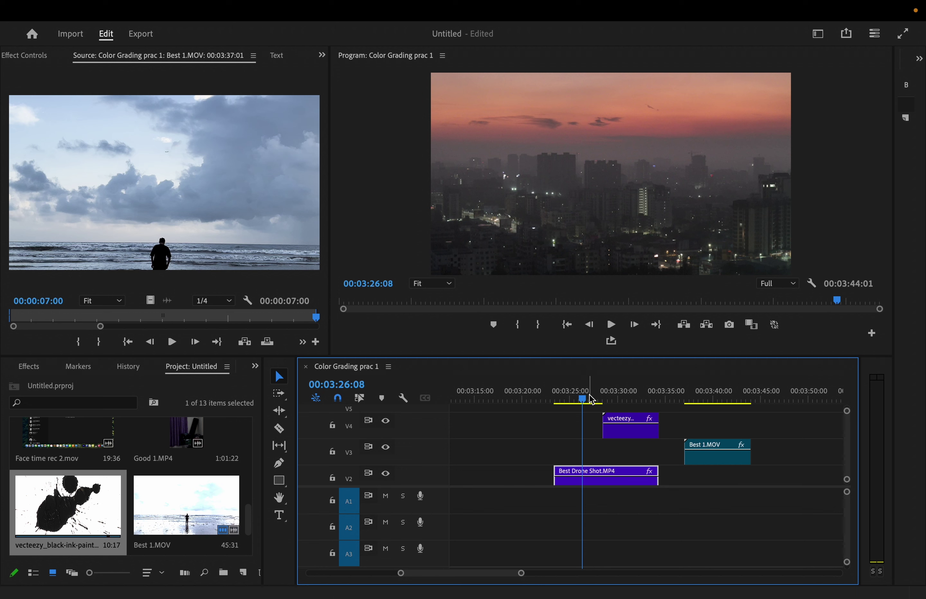
{"action": "left_click", "coordinate": [710, 466]}
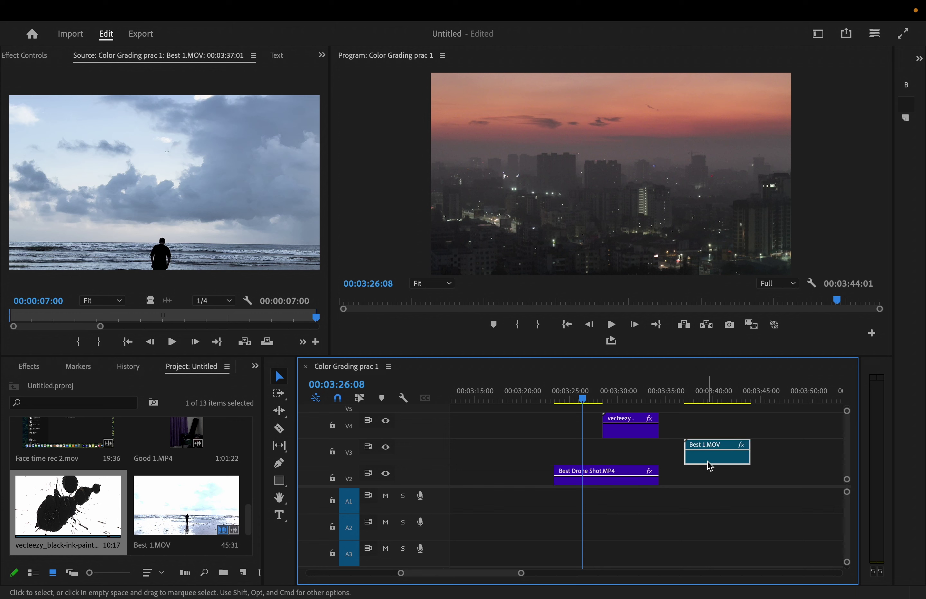
{"action": "left_click_drag", "start_coordinate": [586, 401], "coordinate": [585, 388]}
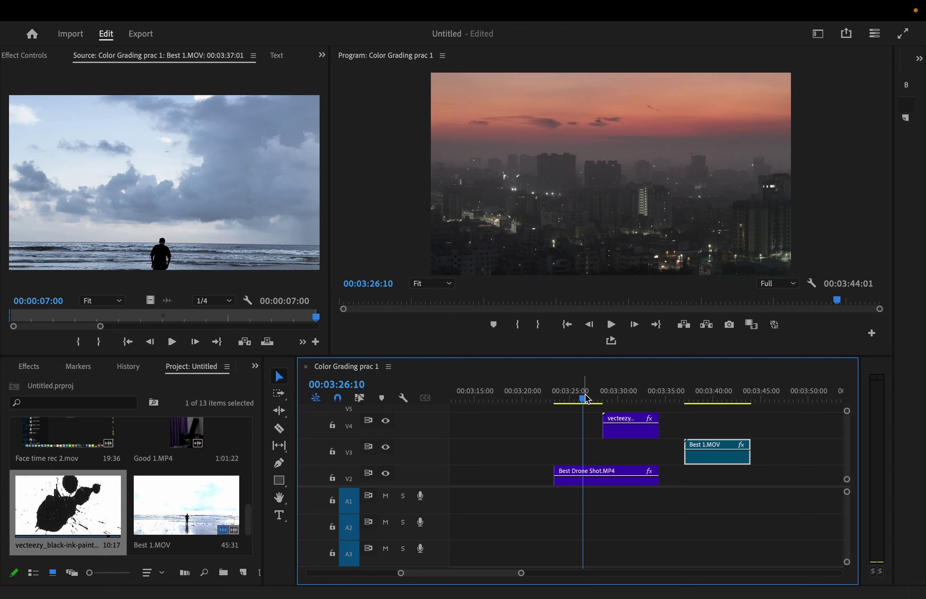
{"action": "mouse_move", "coordinate": [586, 403]}
{"action": "left_mouse_down"}
{"action": "mouse_move", "coordinate": [714, 403]}
{"action": "mouse_move", "coordinate": [585, 403]}
{"action": "left_mouse_up"}
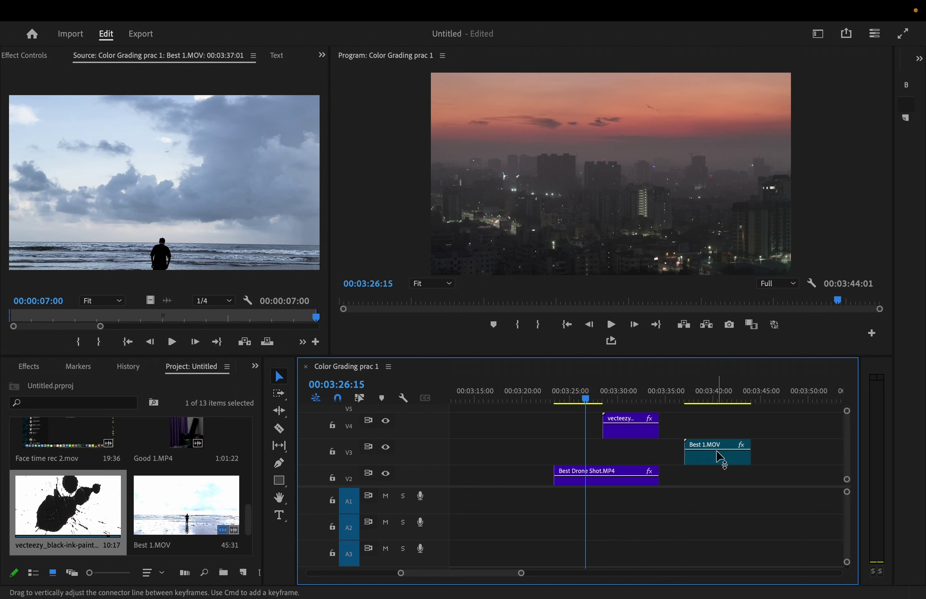
Move the Best 1.MOV clip along V3 so it starts in line with the ink splash clip on V4
{"action": "left_click", "coordinate": [685, 453]}
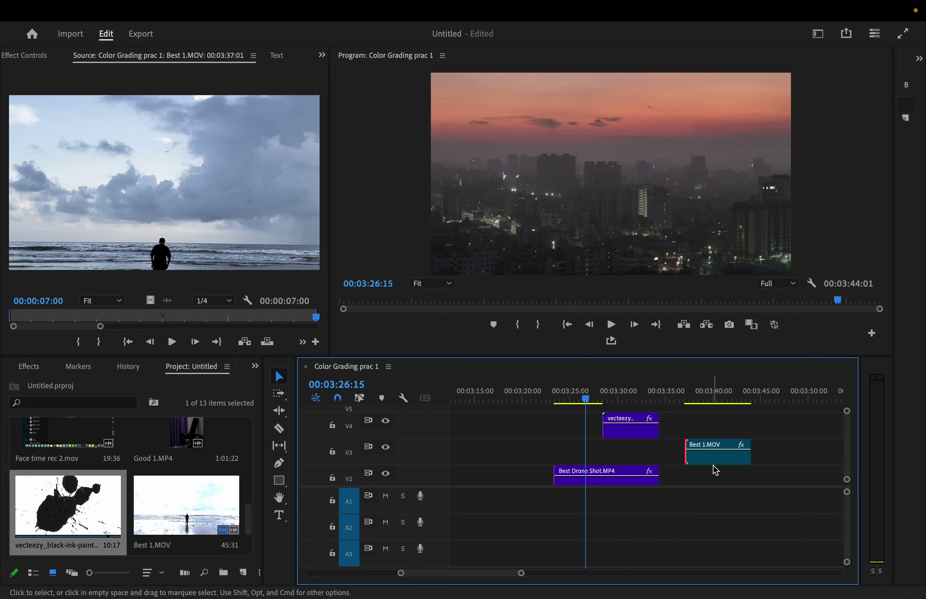
{"action": "left_click_drag", "start_coordinate": [715, 459], "coordinate": [630, 454]}
Cut Best 1.MOV at the end of the ink splash clip and move the leftover piece to V2, directly after Best Drone Shot.MP4
{"action": "left_click_drag", "start_coordinate": [521, 582], "coordinate": [455, 578]}
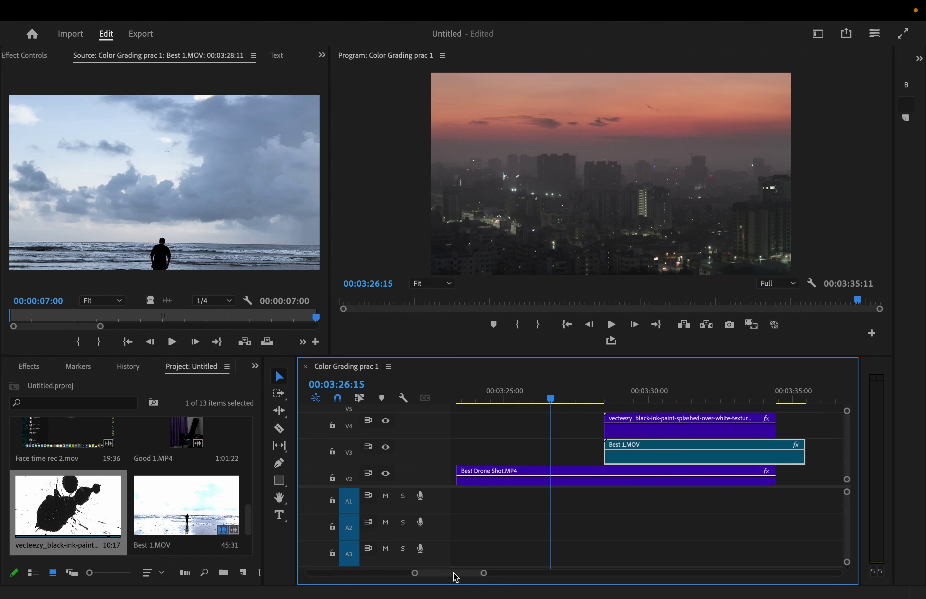
{"action": "left_click", "coordinate": [279, 429]}
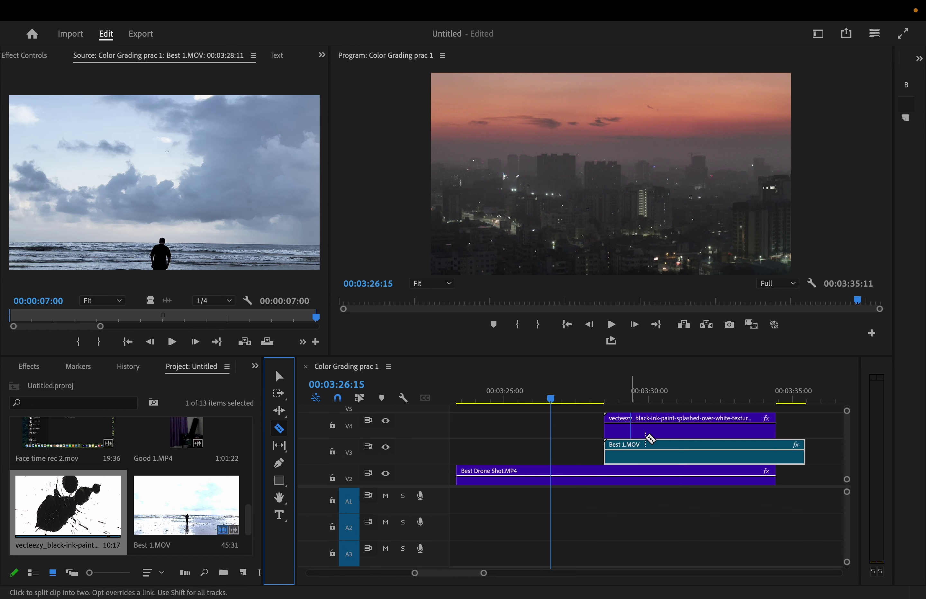
{"action": "left_click", "coordinate": [777, 458]}
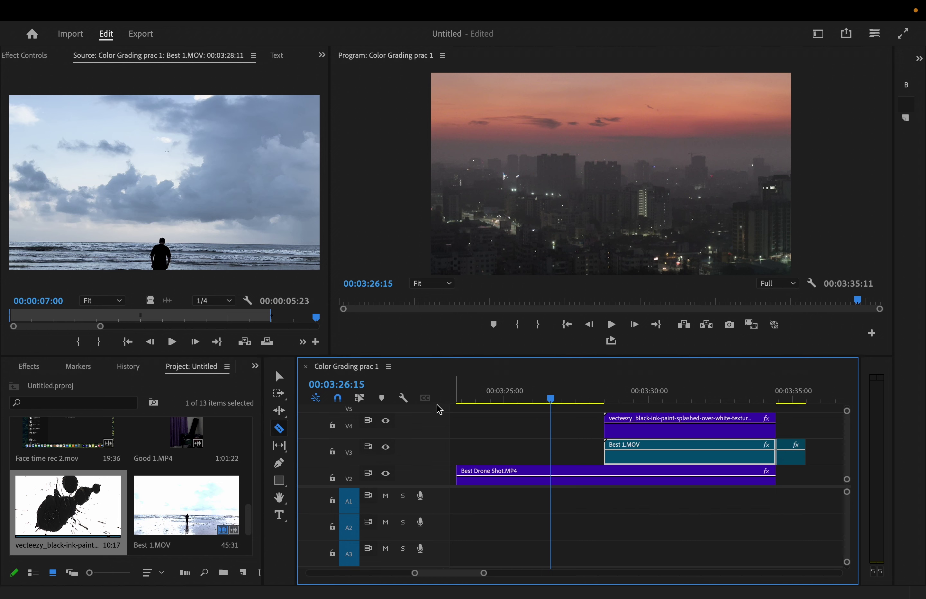
{"action": "left_click", "coordinate": [279, 376]}
{"action": "left_click", "coordinate": [793, 461]}
{"action": "left_click_drag", "start_coordinate": [793, 460], "coordinate": [793, 479]}
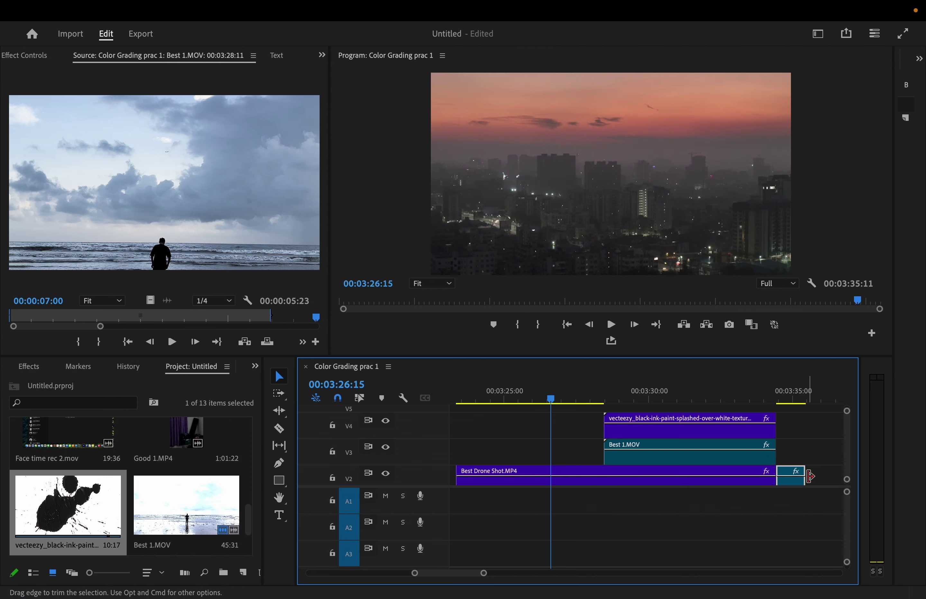
{"action": "mouse_move", "coordinate": [551, 400]}
{"action": "left_mouse_down"}
{"action": "mouse_move", "coordinate": [460, 414]}
{"action": "mouse_move", "coordinate": [798, 429]}
{"action": "left_mouse_up"}
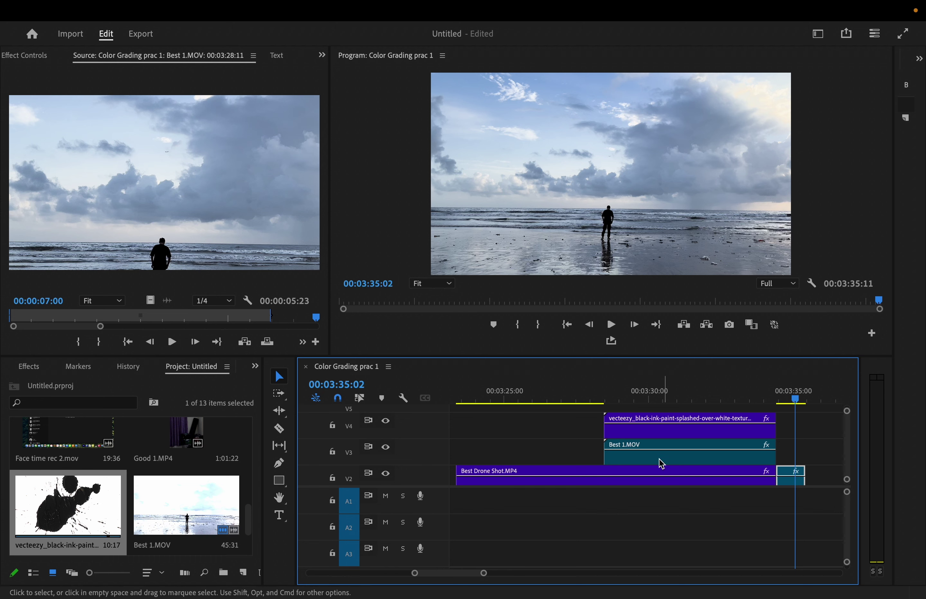
Search the effects for "track" and select the Track Matte Key effect
{"action": "left_click", "coordinate": [635, 460]}
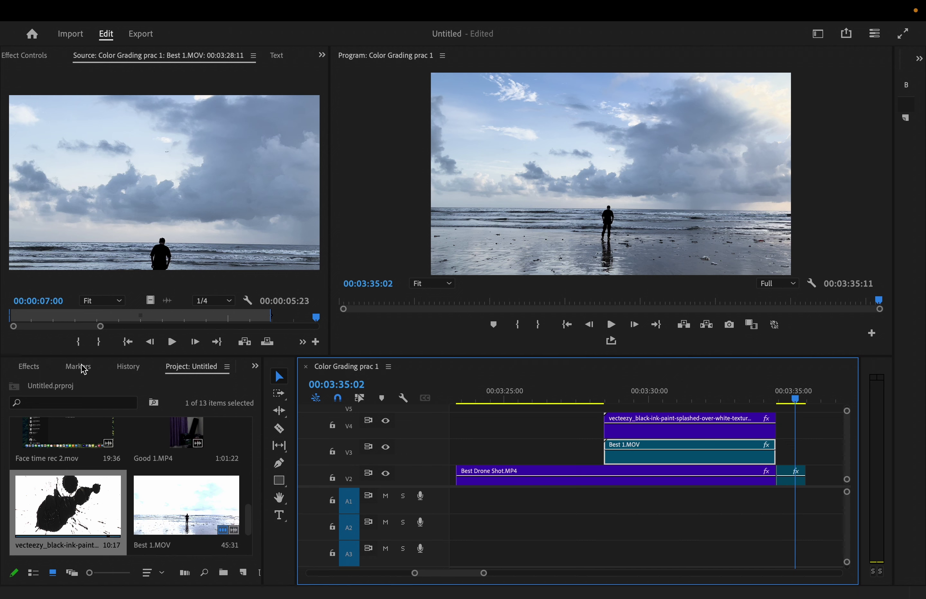
{"action": "left_click", "coordinate": [35, 368]}
{"action": "left_click", "coordinate": [67, 387]}
{"action": "type", "text": "trac"}
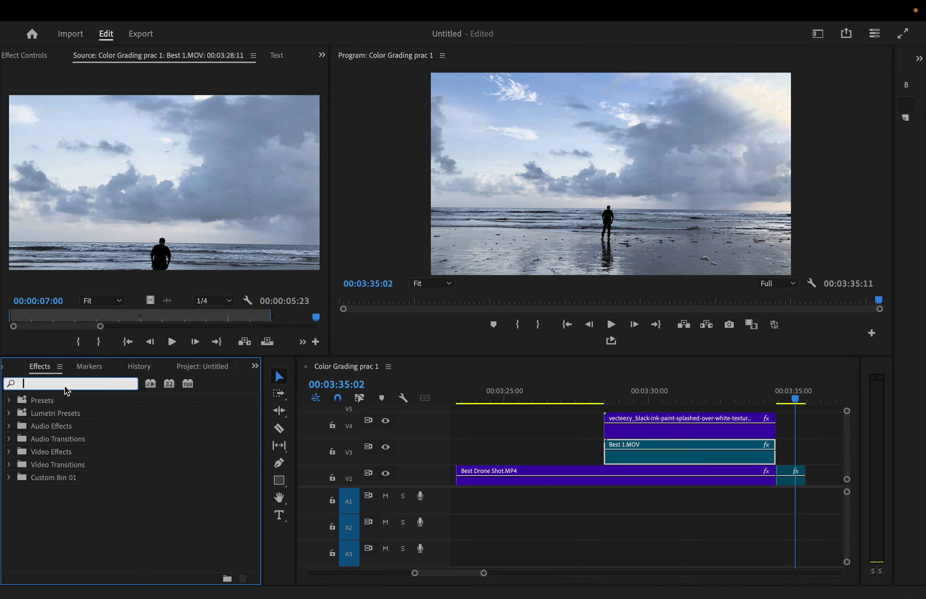
{"action": "type", "text": "k"}
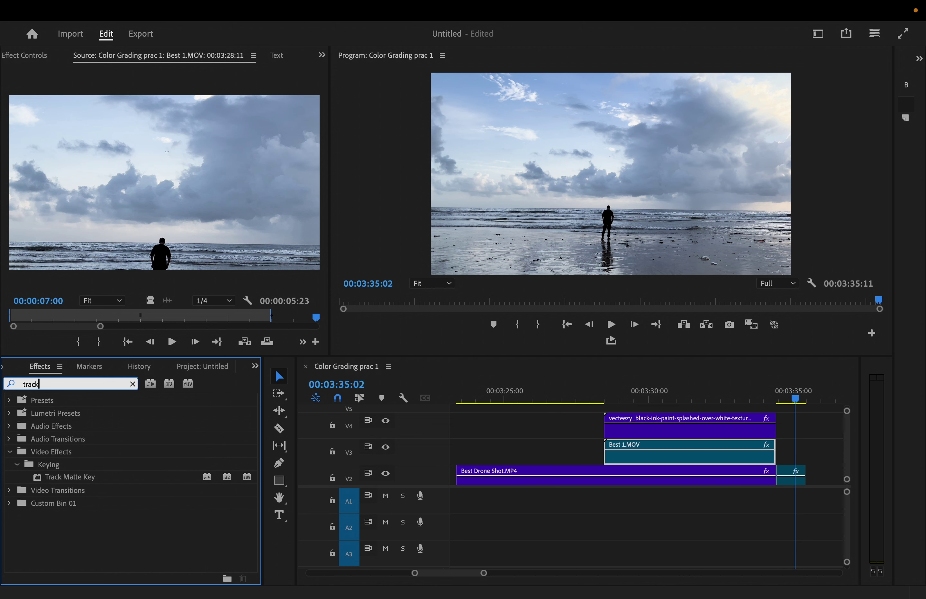
{"action": "left_click", "coordinate": [100, 481]}
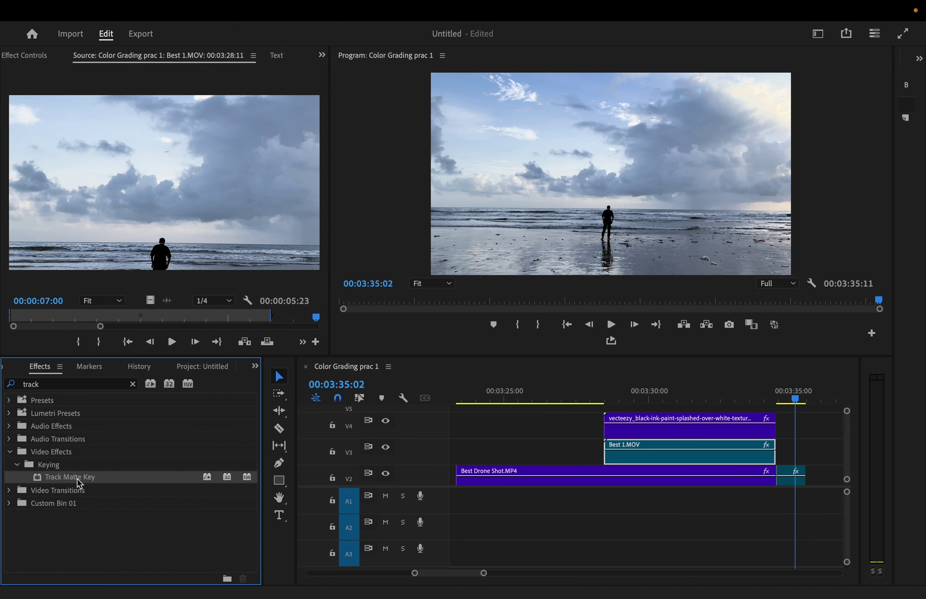
Apply Track Matte Key to the Best 1.MOV clip on V3, hiding track V4 to check the clip beneath and showing it again
{"action": "left_click", "coordinate": [515, 481]}
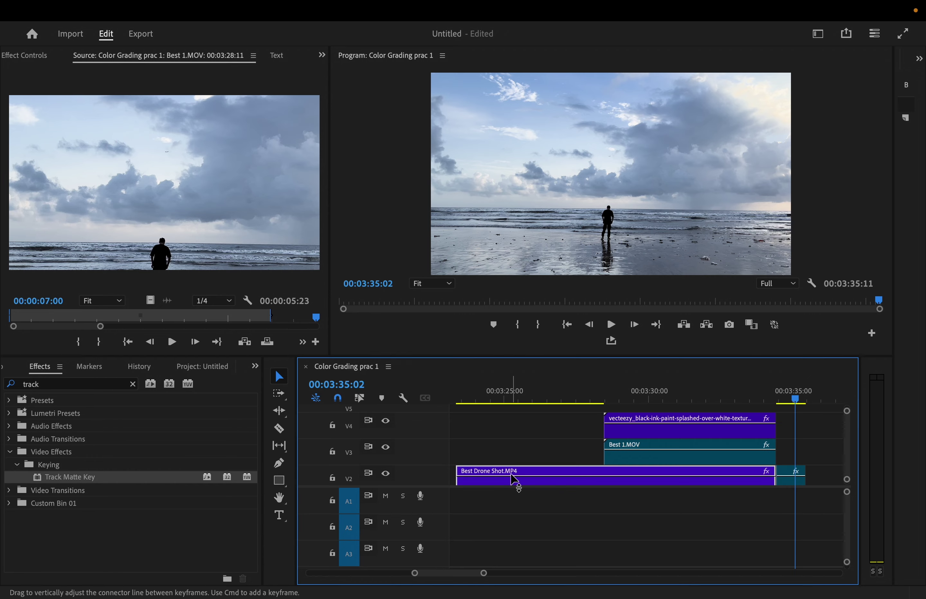
{"action": "left_click", "coordinate": [653, 456]}
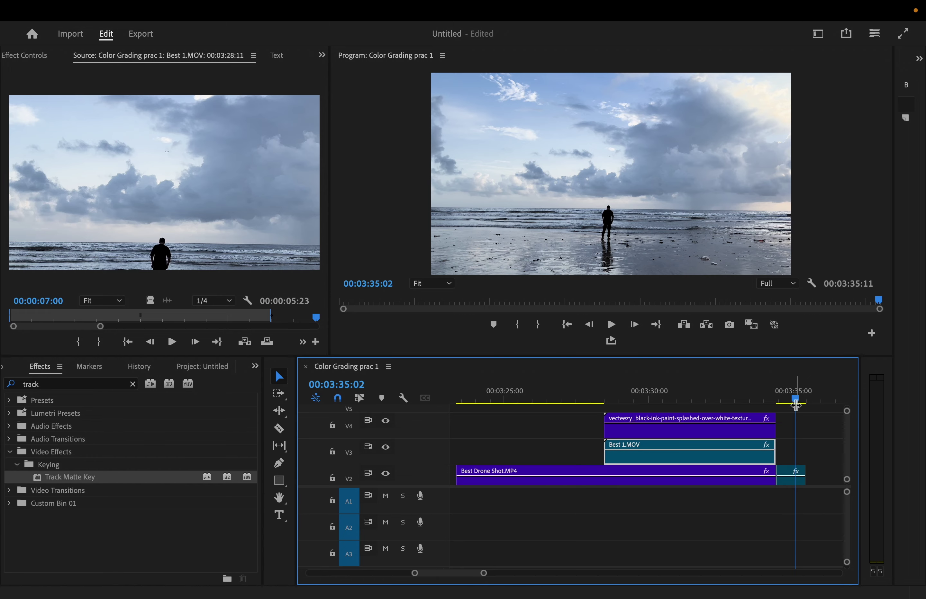
{"action": "left_click_drag", "start_coordinate": [798, 405], "coordinate": [644, 401]}
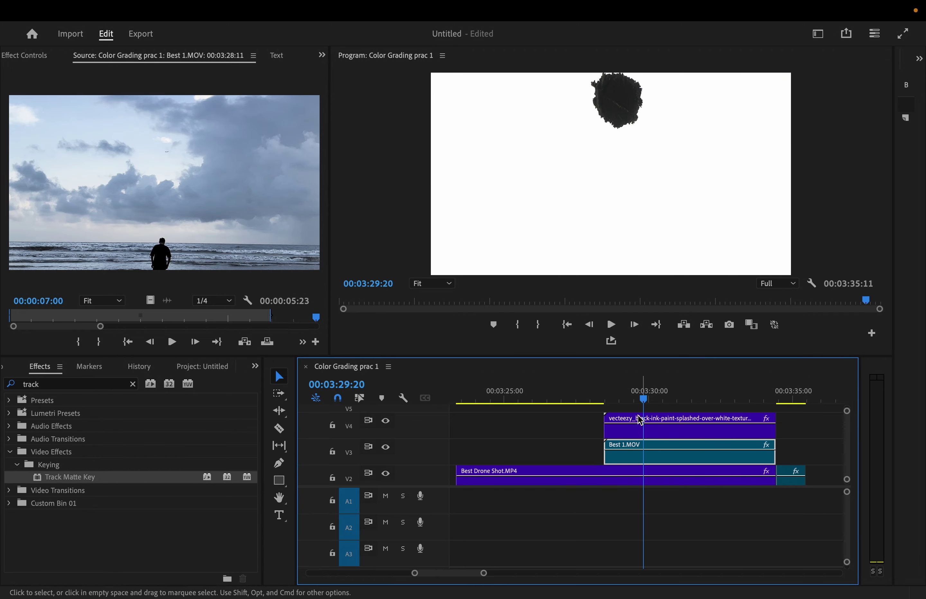
{"action": "left_click", "coordinate": [391, 425]}
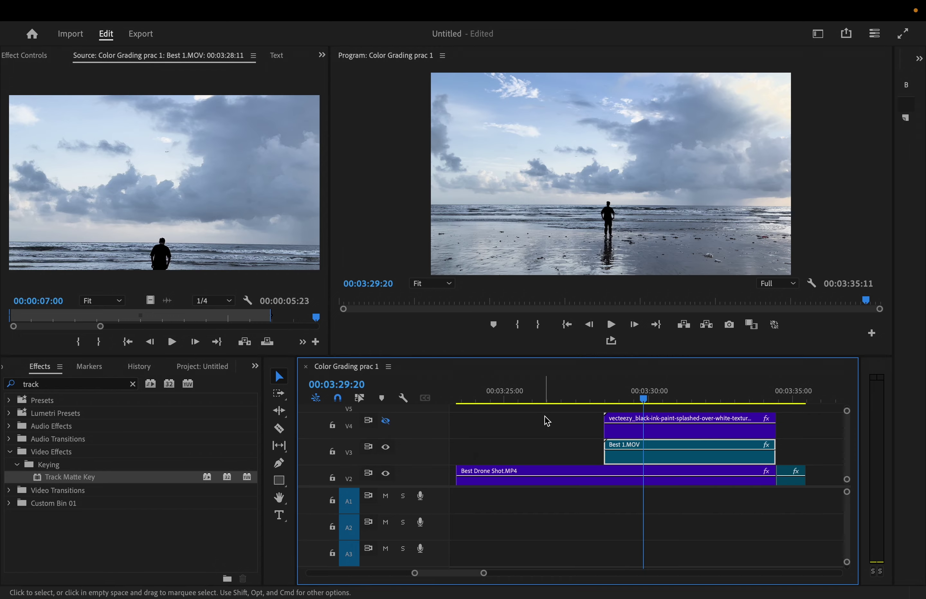
{"action": "mouse_move", "coordinate": [644, 400]}
{"action": "left_mouse_down"}
{"action": "mouse_move", "coordinate": [623, 400]}
{"action": "mouse_move", "coordinate": [638, 405]}
{"action": "left_mouse_up"}
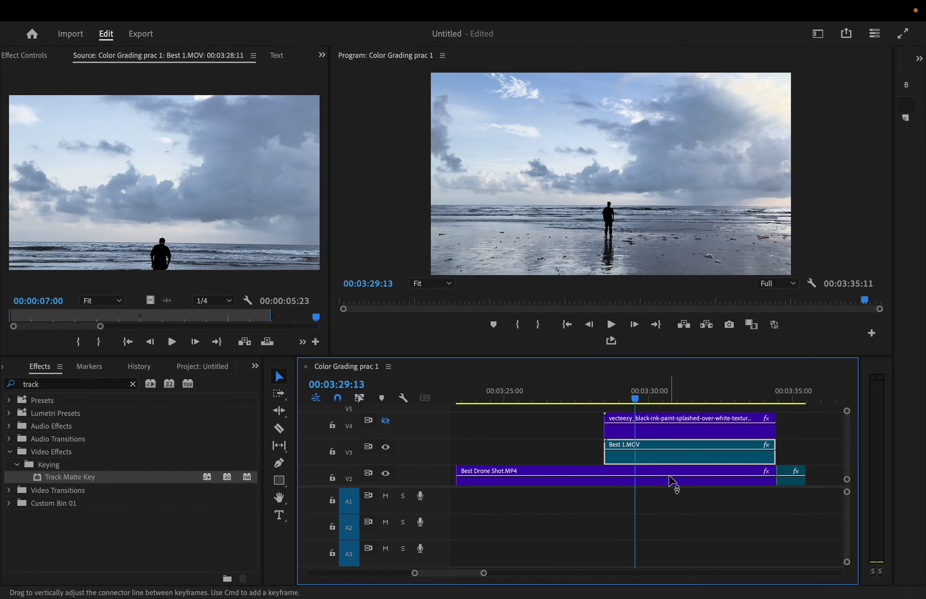
{"action": "left_click_drag", "start_coordinate": [92, 484], "coordinate": [661, 452]}
{"action": "left_click", "coordinate": [680, 458]}
{"action": "left_click", "coordinate": [385, 422]}
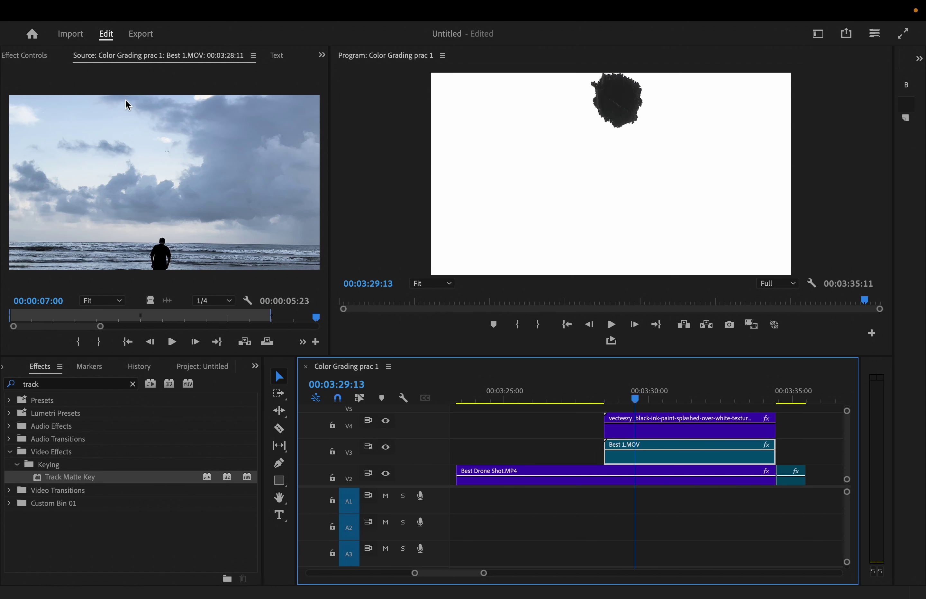
Examine the Track Matte Key settings and matte options of Best 1.MOV, and view the ink splash clip on V4
{"action": "left_click", "coordinate": [34, 56]}
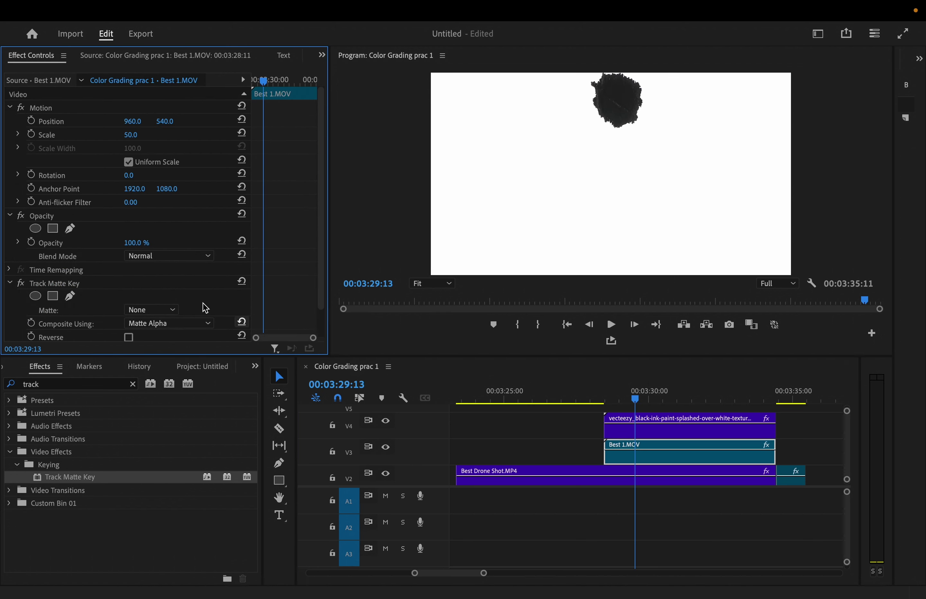
{"action": "scroll", "coordinate": [183, 303], "scroll_direction": "down", "scroll_amount": 2}
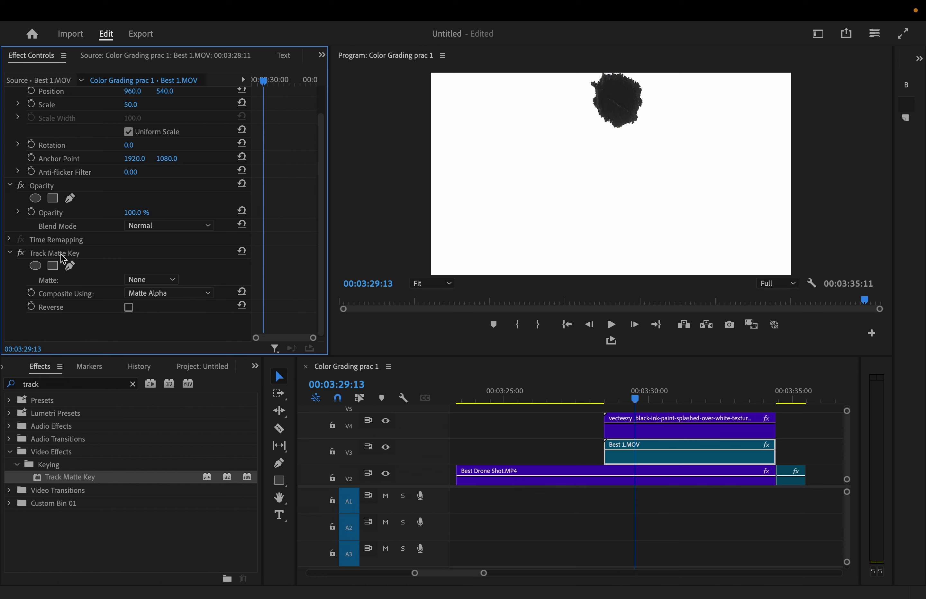
{"action": "left_click", "coordinate": [153, 280]}
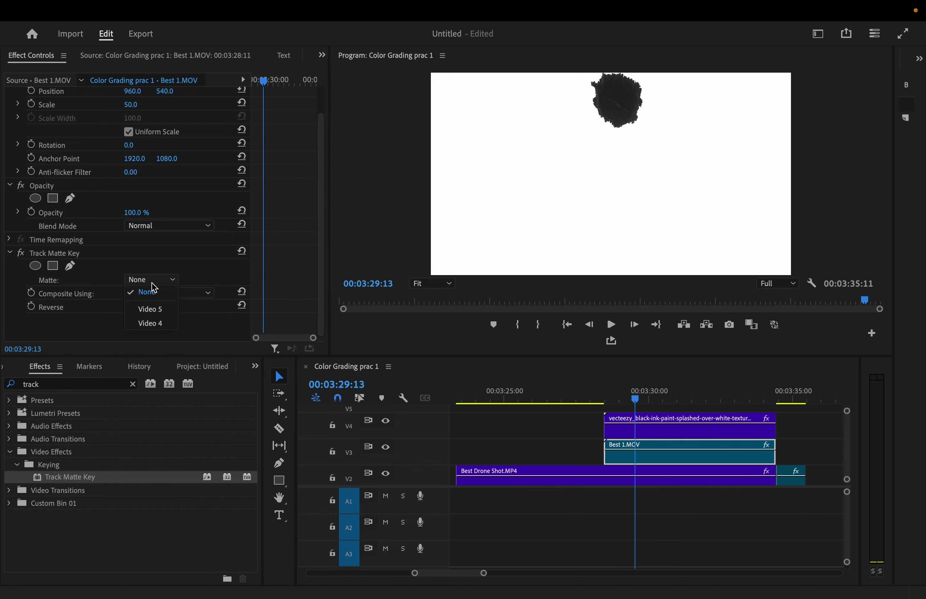
{"action": "left_click", "coordinate": [154, 288]}
{"action": "left_click", "coordinate": [685, 426]}
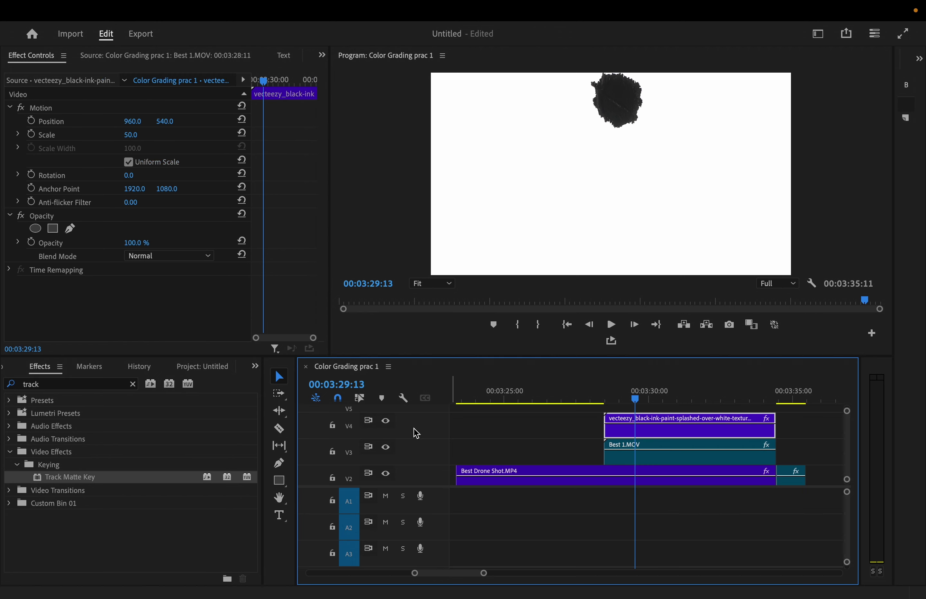
{"action": "mouse_move", "coordinate": [638, 400]}
{"action": "left_mouse_down"}
{"action": "mouse_move", "coordinate": [705, 404]}
{"action": "mouse_move", "coordinate": [684, 403]}
{"action": "left_mouse_up"}
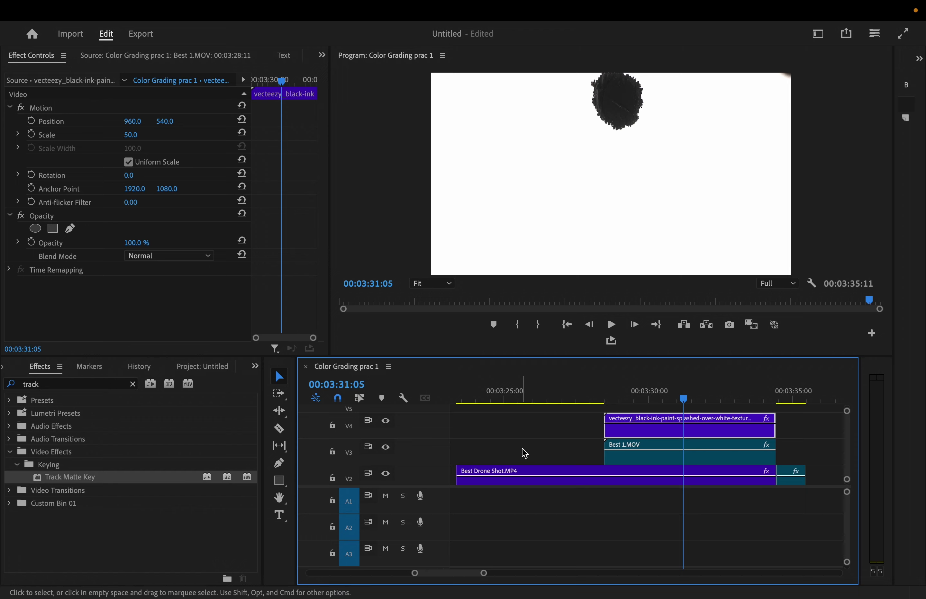
{"action": "left_click", "coordinate": [634, 463]}
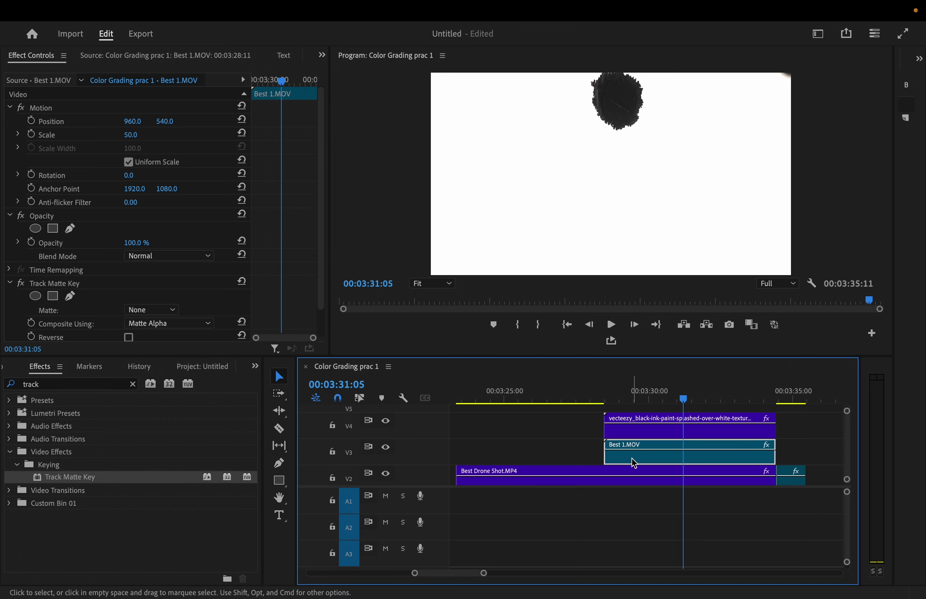
Set the Track Matte Key's Matte to Video 4 for Best 1.MOV, hiding track V4 meanwhile and showing it again
{"action": "left_click", "coordinate": [385, 421]}
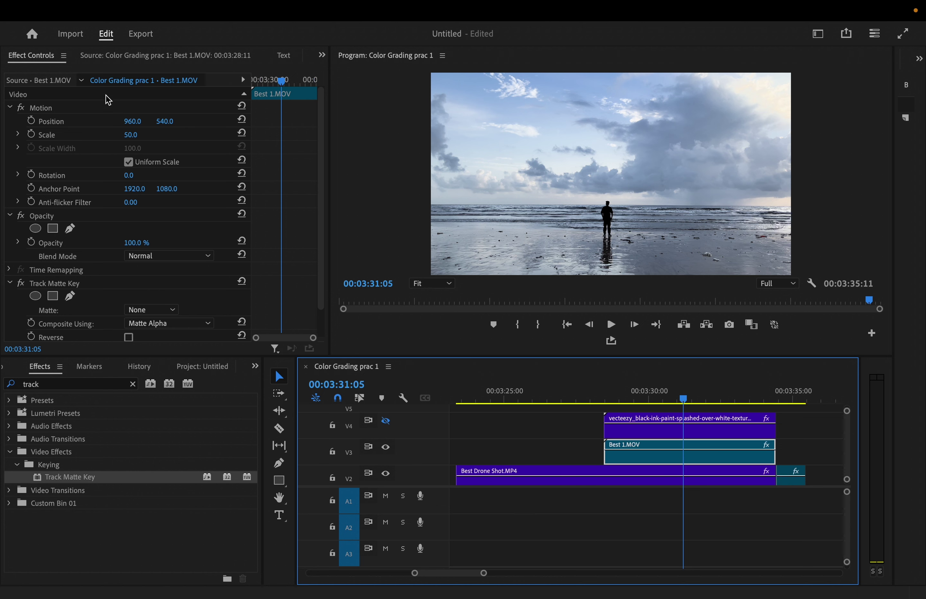
{"action": "scroll", "coordinate": [85, 212], "scroll_direction": "down", "scroll_amount": 2}
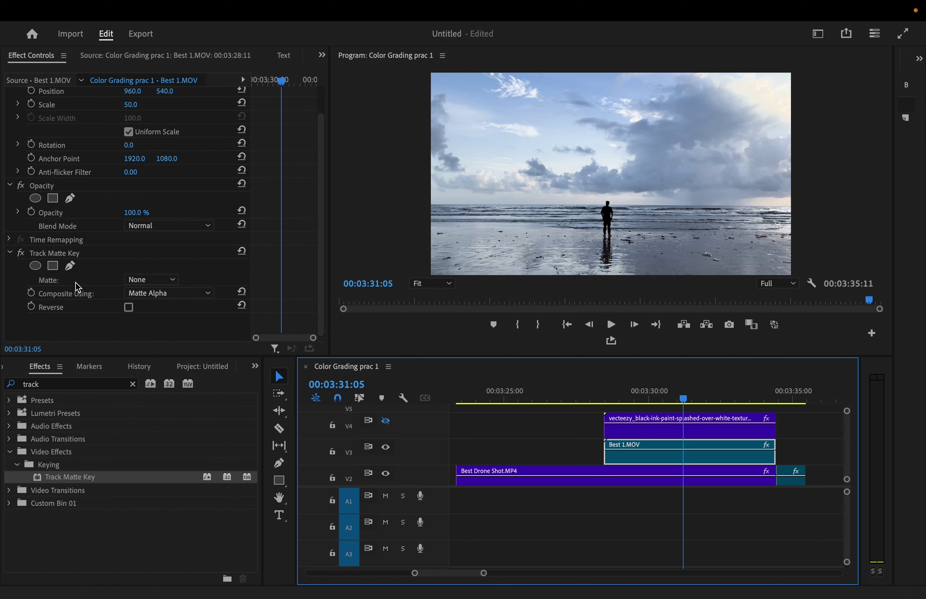
{"action": "left_click", "coordinate": [166, 284]}
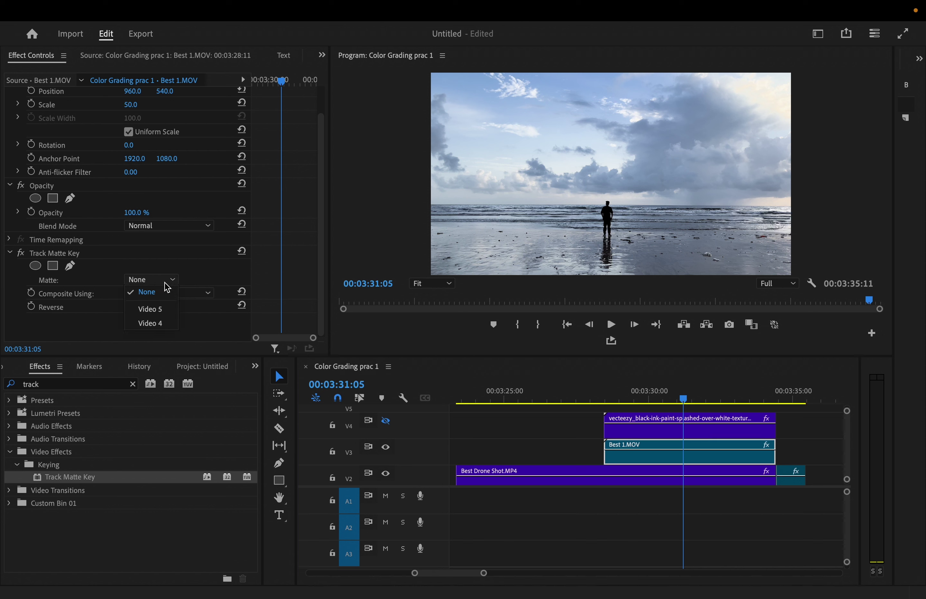
{"action": "left_click", "coordinate": [163, 323]}
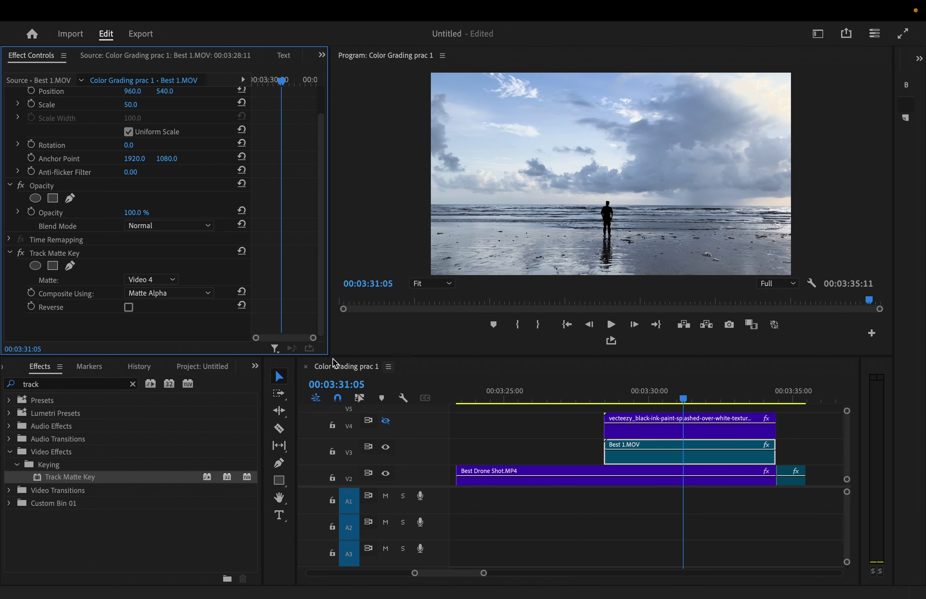
{"action": "left_click", "coordinate": [387, 422]}
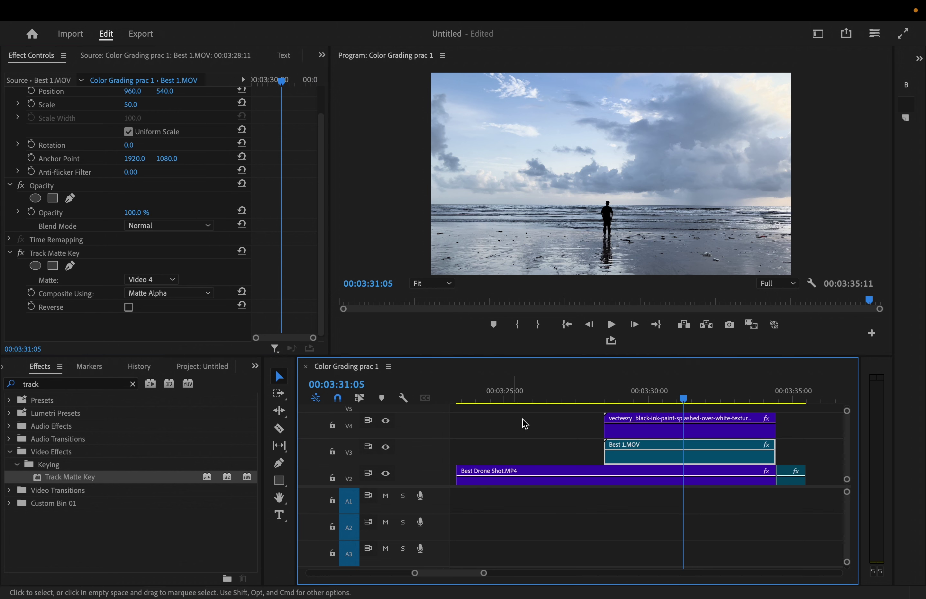
Set the Track Matte Key's Composite Using option to Matte Luma for Best 1.MOV
{"action": "left_click_drag", "start_coordinate": [687, 399], "coordinate": [668, 406]}
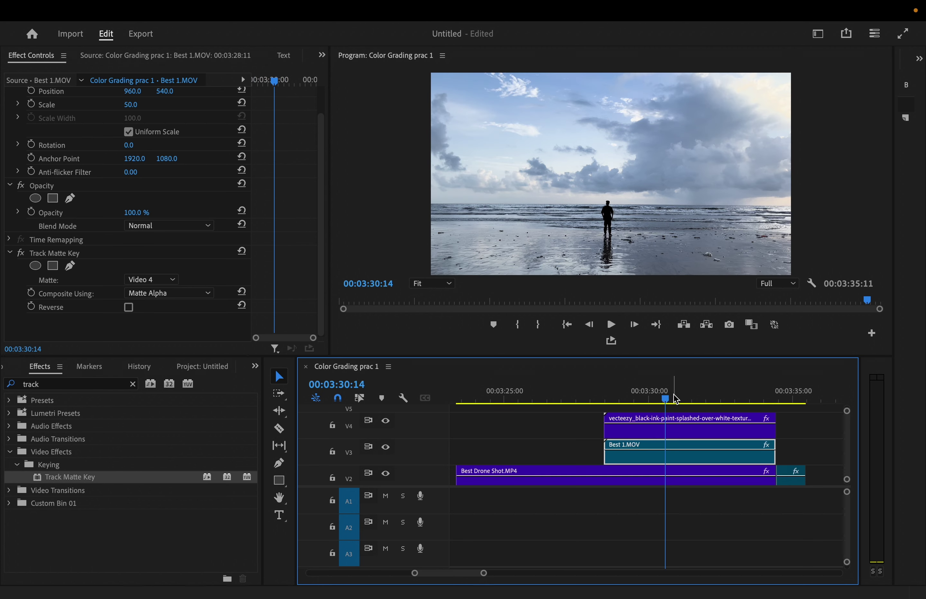
{"action": "left_click_drag", "start_coordinate": [676, 400], "coordinate": [562, 399]}
{"action": "left_click", "coordinate": [194, 297]}
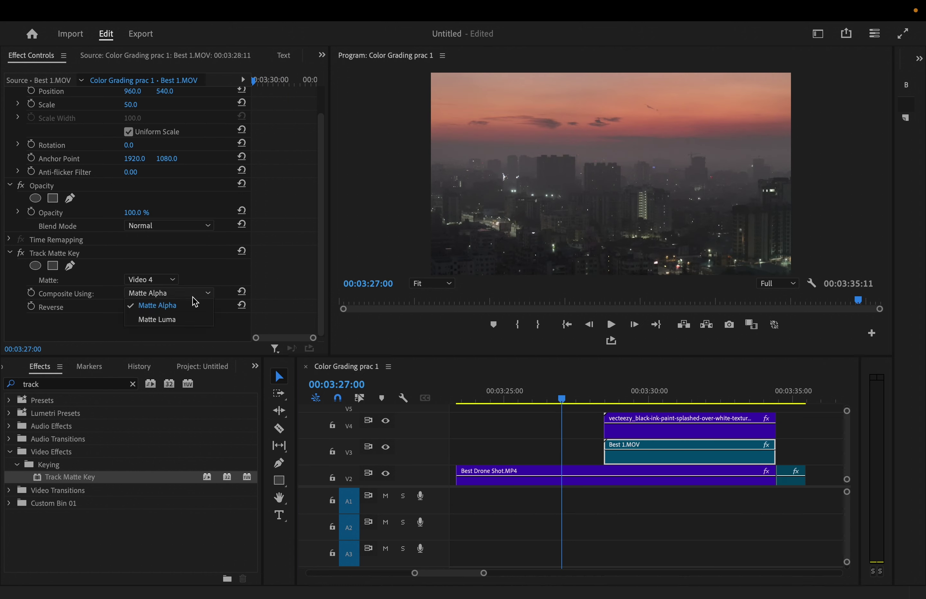
{"action": "left_click", "coordinate": [178, 325]}
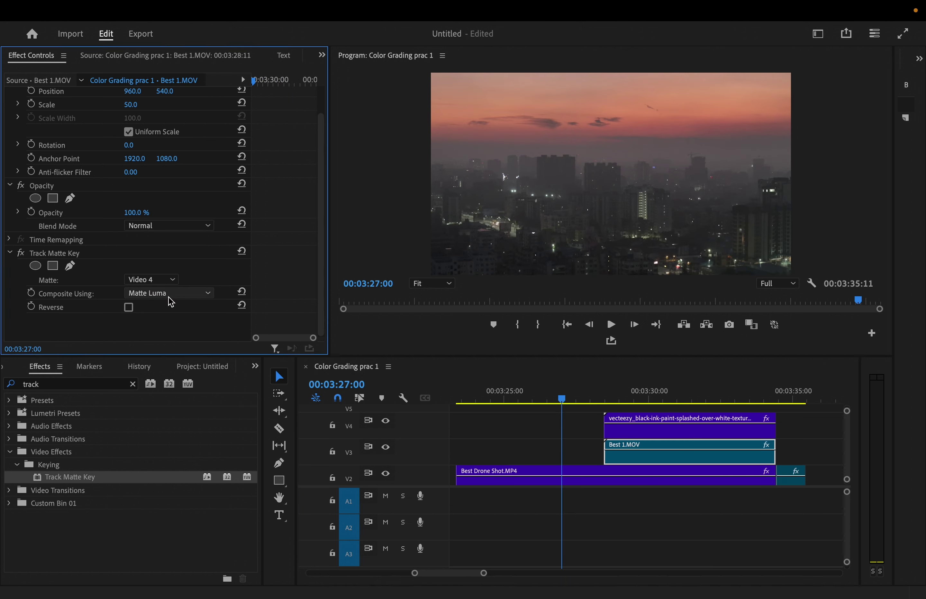
Check the ink matte across the overlapping clips and enable Reverse in the Track Matte Key of Best 1.MOV
{"action": "mouse_move", "coordinate": [559, 398]}
{"action": "left_mouse_down"}
{"action": "mouse_move", "coordinate": [723, 409]}
{"action": "mouse_move", "coordinate": [518, 421]}
{"action": "mouse_move", "coordinate": [663, 426]}
{"action": "left_mouse_up"}
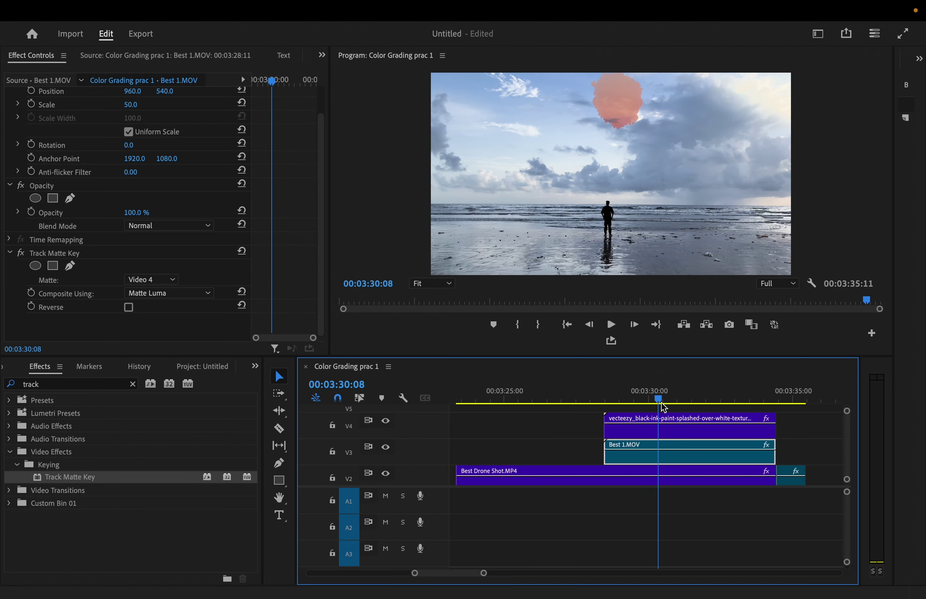
{"action": "left_click_drag", "start_coordinate": [661, 402], "coordinate": [682, 401]}
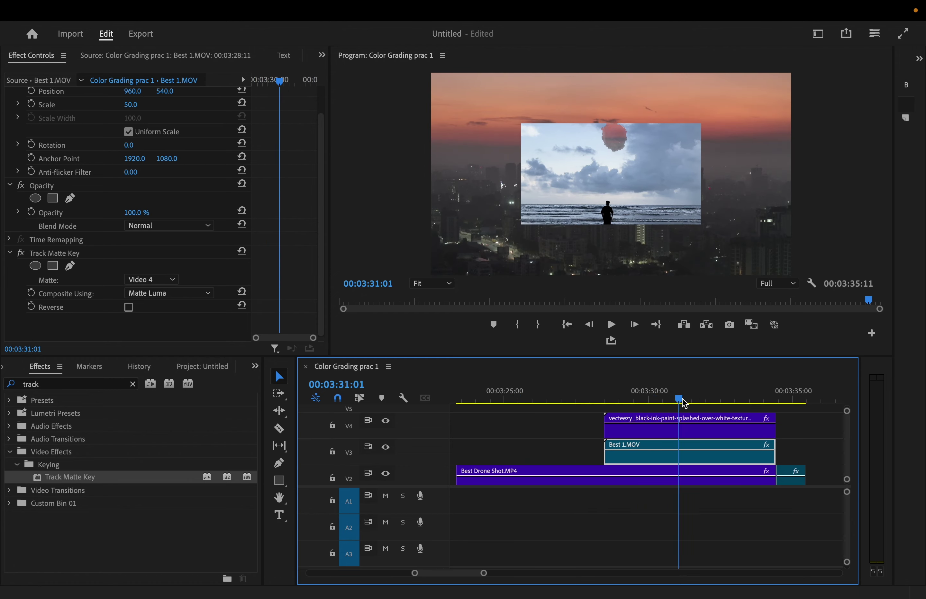
{"action": "left_click_drag", "start_coordinate": [683, 401], "coordinate": [686, 401]}
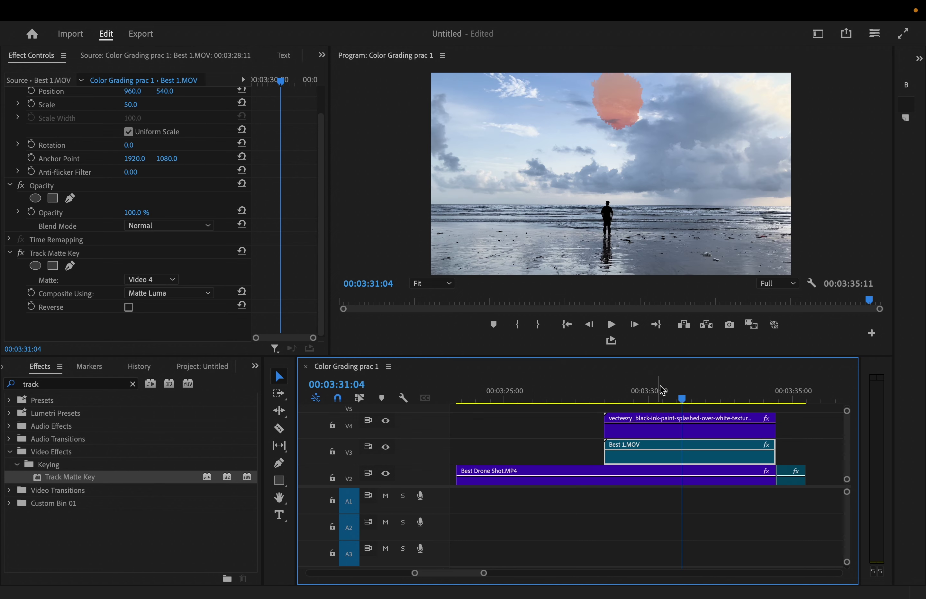
{"action": "left_click_drag", "start_coordinate": [685, 405], "coordinate": [664, 400]}
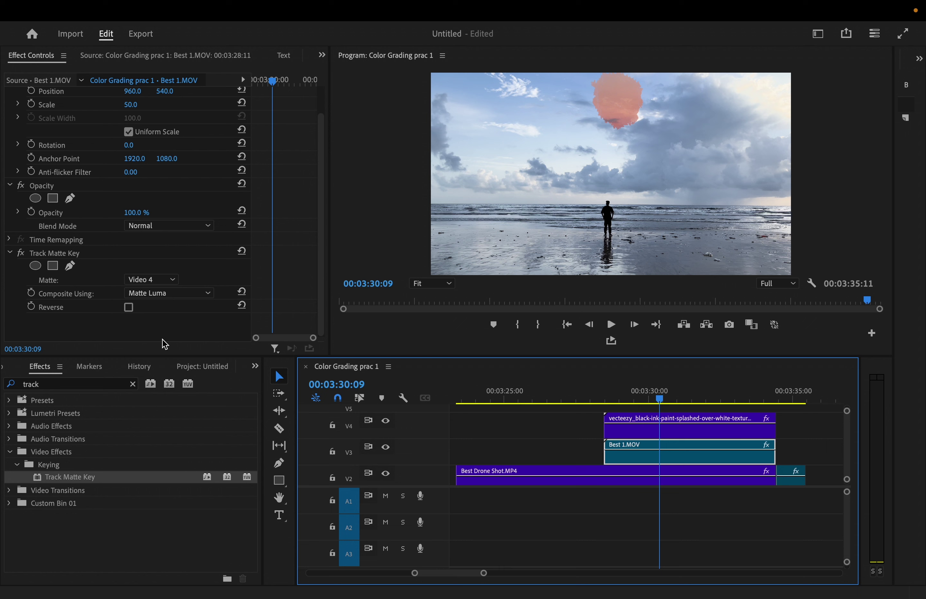
{"action": "left_click", "coordinate": [129, 307]}
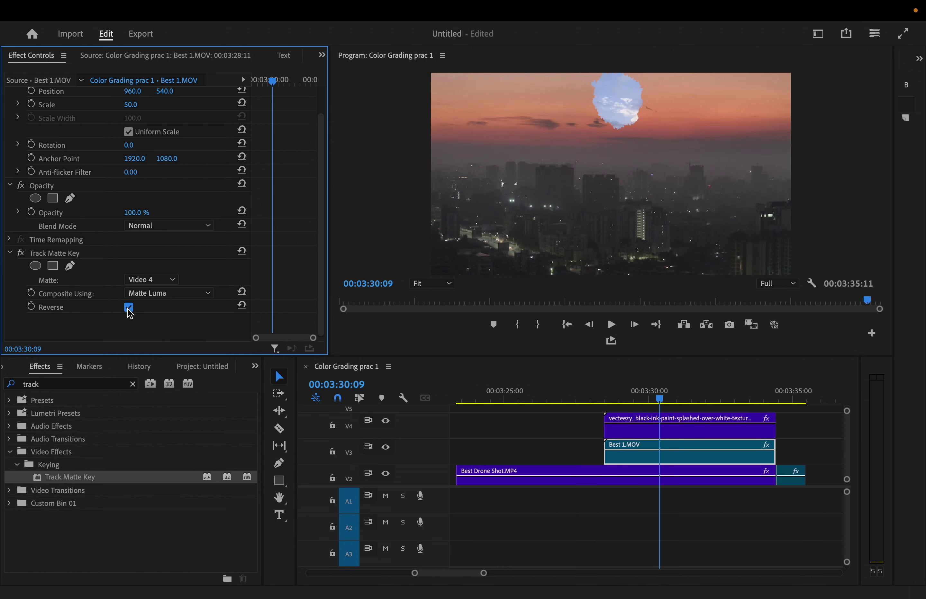
Scrub and play through the reversed ink splash transition to examine how it covers the frame
{"action": "left_click_drag", "start_coordinate": [660, 400], "coordinate": [622, 404]}
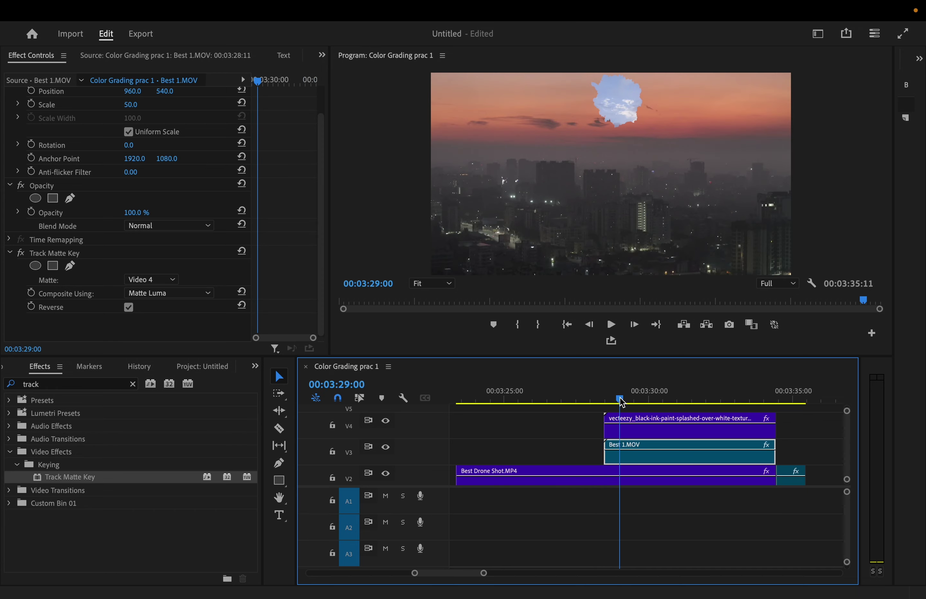
{"action": "left_click_drag", "start_coordinate": [622, 404], "coordinate": [669, 406]}
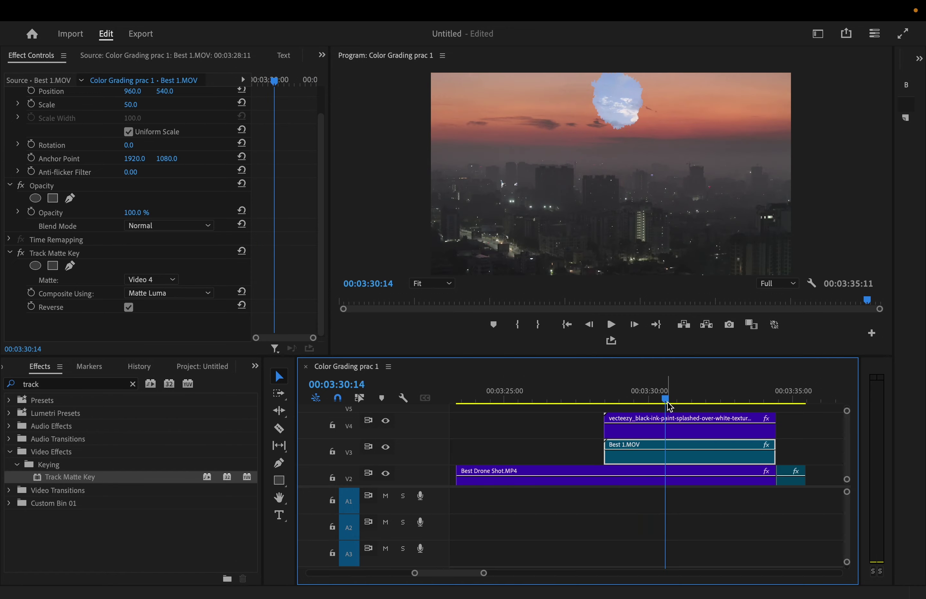
{"action": "left_click", "coordinate": [609, 329]}
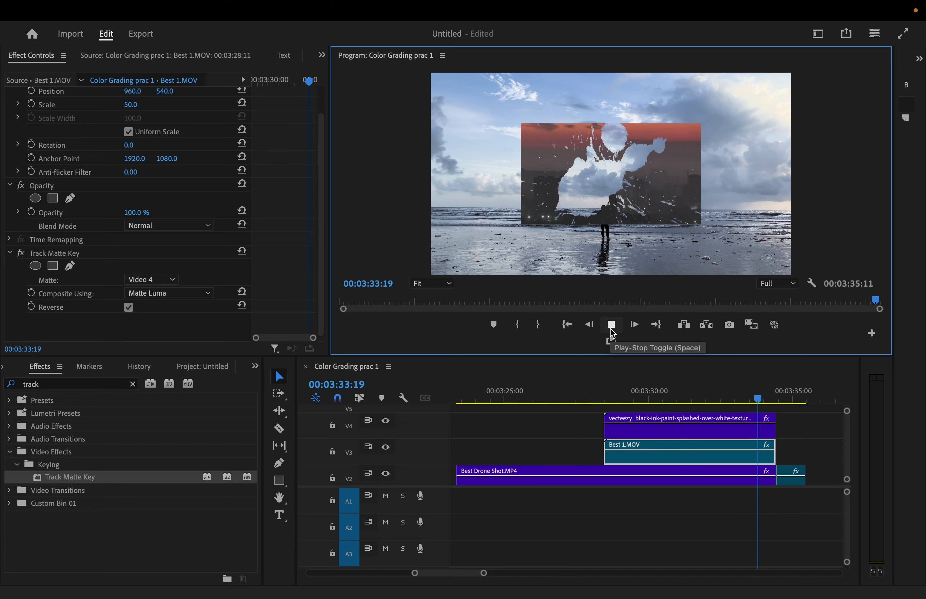
{"action": "left_click", "coordinate": [611, 327]}
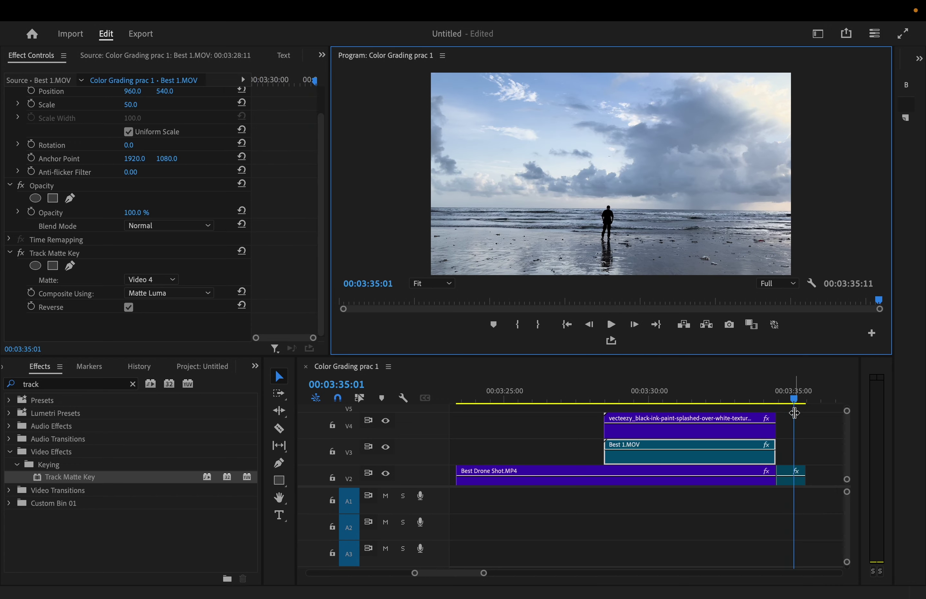
{"action": "left_click_drag", "start_coordinate": [796, 405], "coordinate": [642, 405]}
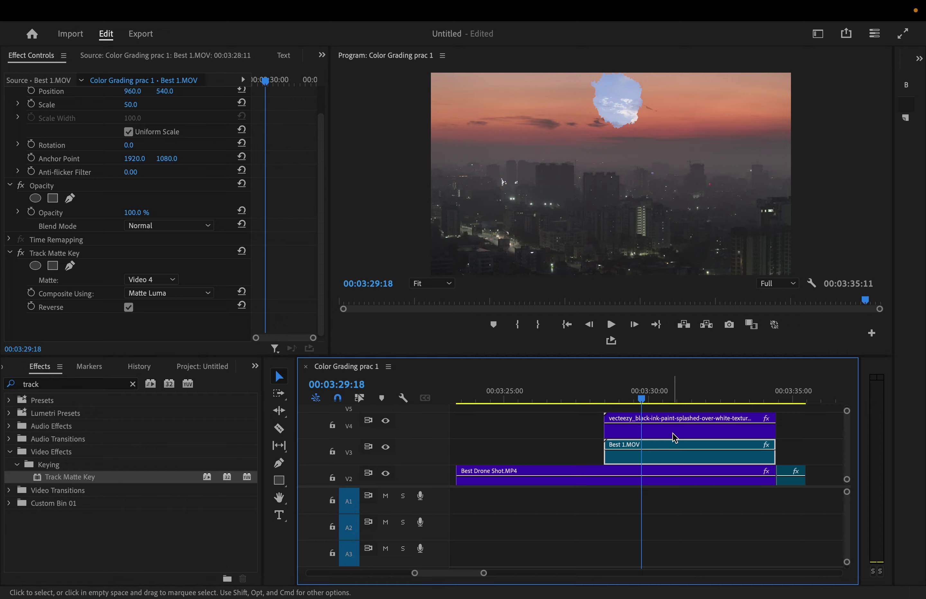
{"action": "left_click", "coordinate": [616, 329]}
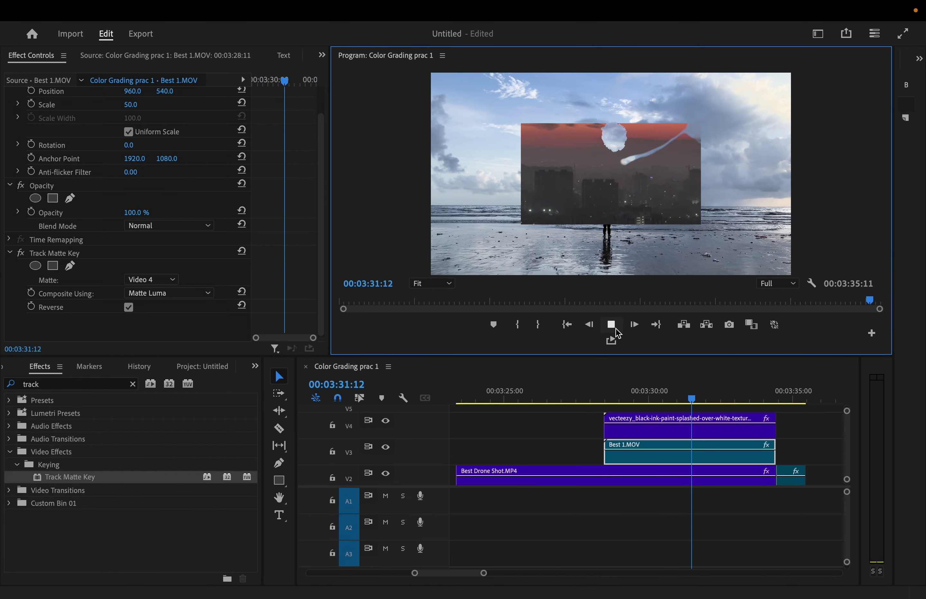
{"action": "left_click", "coordinate": [615, 328]}
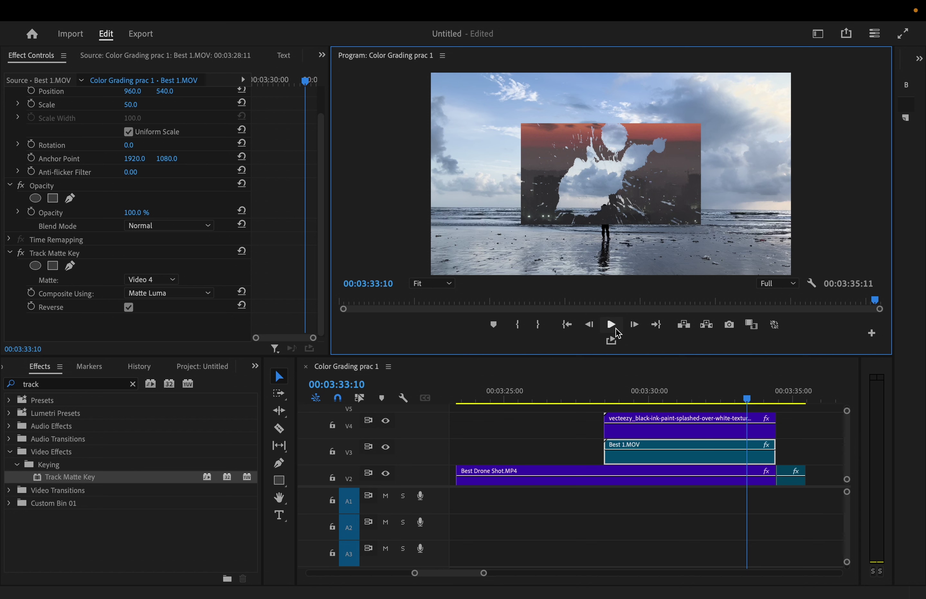
Set the Scale of the ink splash clip on V4 to 100 and play the transition from the drone shot's start
{"action": "left_click", "coordinate": [633, 435]}
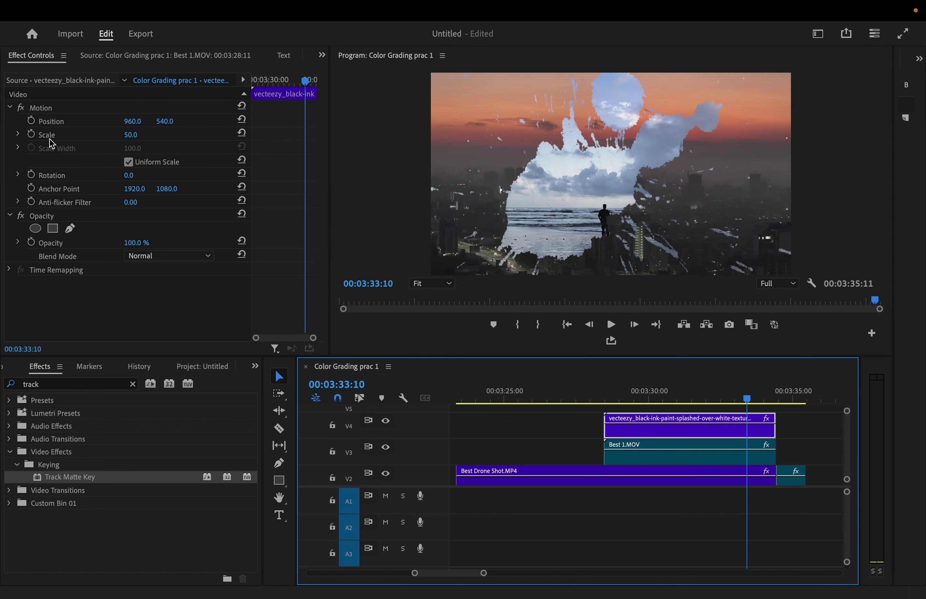
{"action": "left_click", "coordinate": [131, 135]}
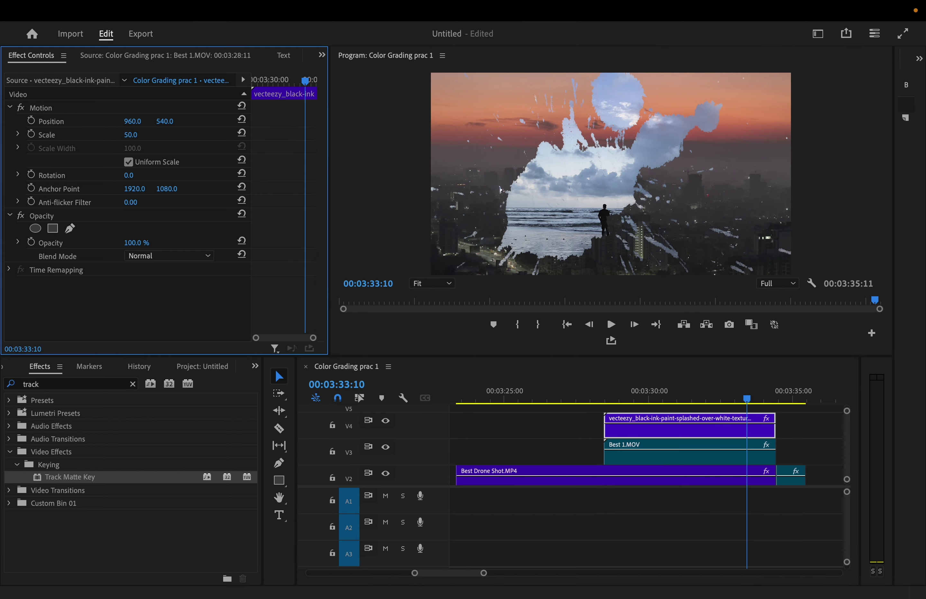
{"action": "mouse_move", "coordinate": [131, 135]}
{"action": "left_mouse_down"}
{"action": "mouse_move", "coordinate": [150, 135]}
{"action": "mouse_move", "coordinate": [142, 136]}
{"action": "left_mouse_up"}
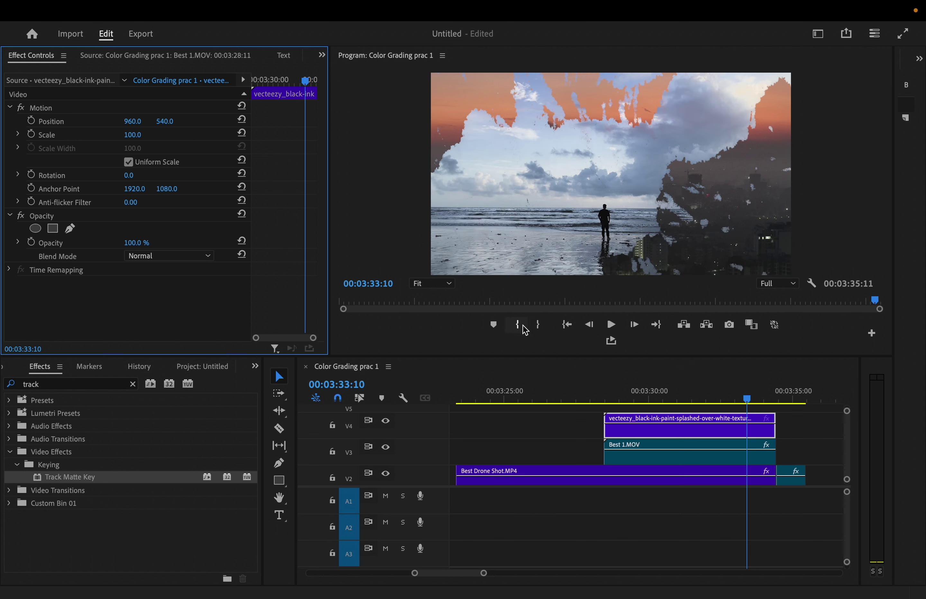
{"action": "left_click_drag", "start_coordinate": [745, 395], "coordinate": [457, 434]}
{"action": "left_click", "coordinate": [620, 328]}
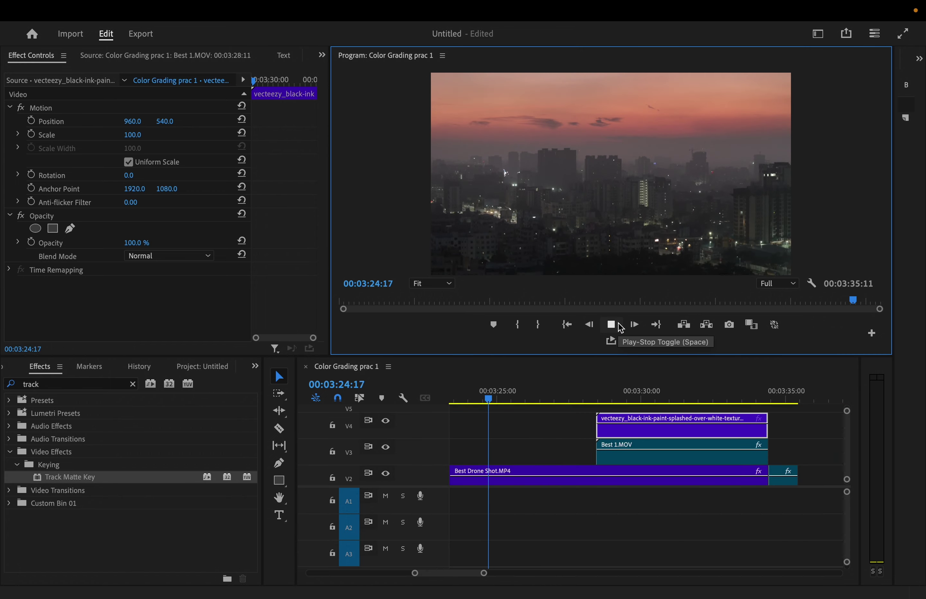